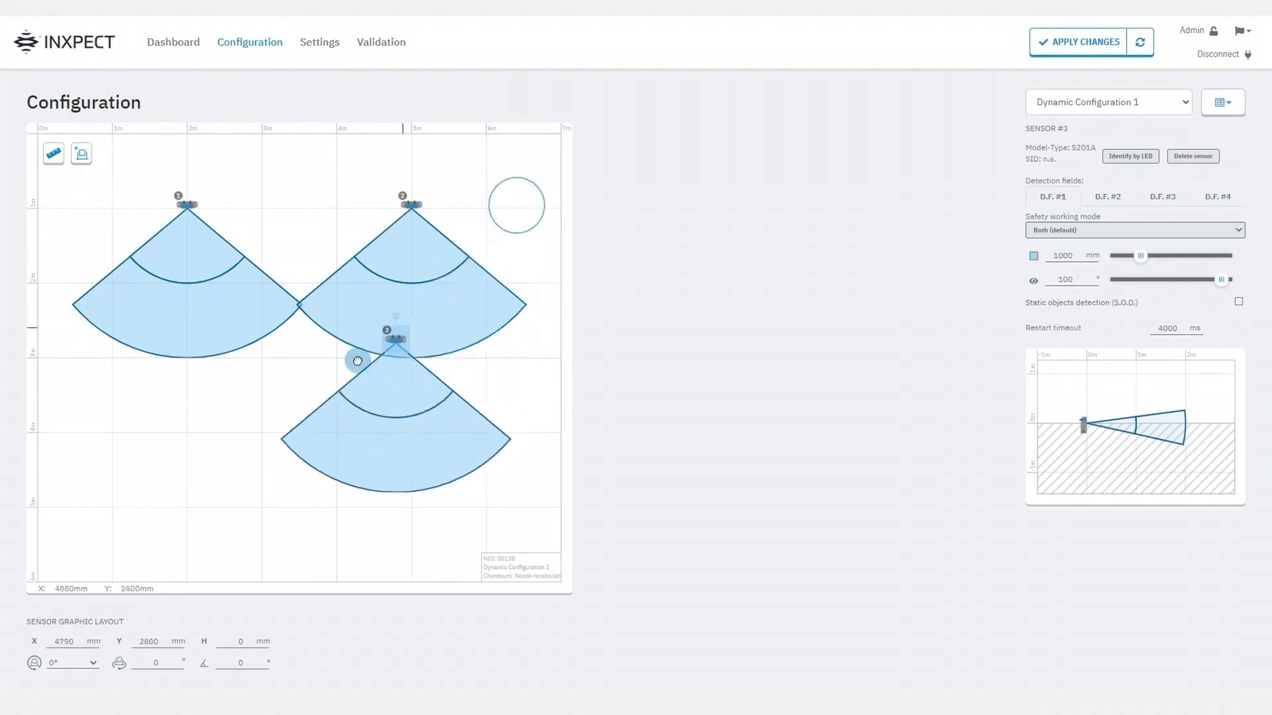
Unlink the whiteboard's width from its height and set the whiteboard width to 16000 mm
left_click(539, 232)
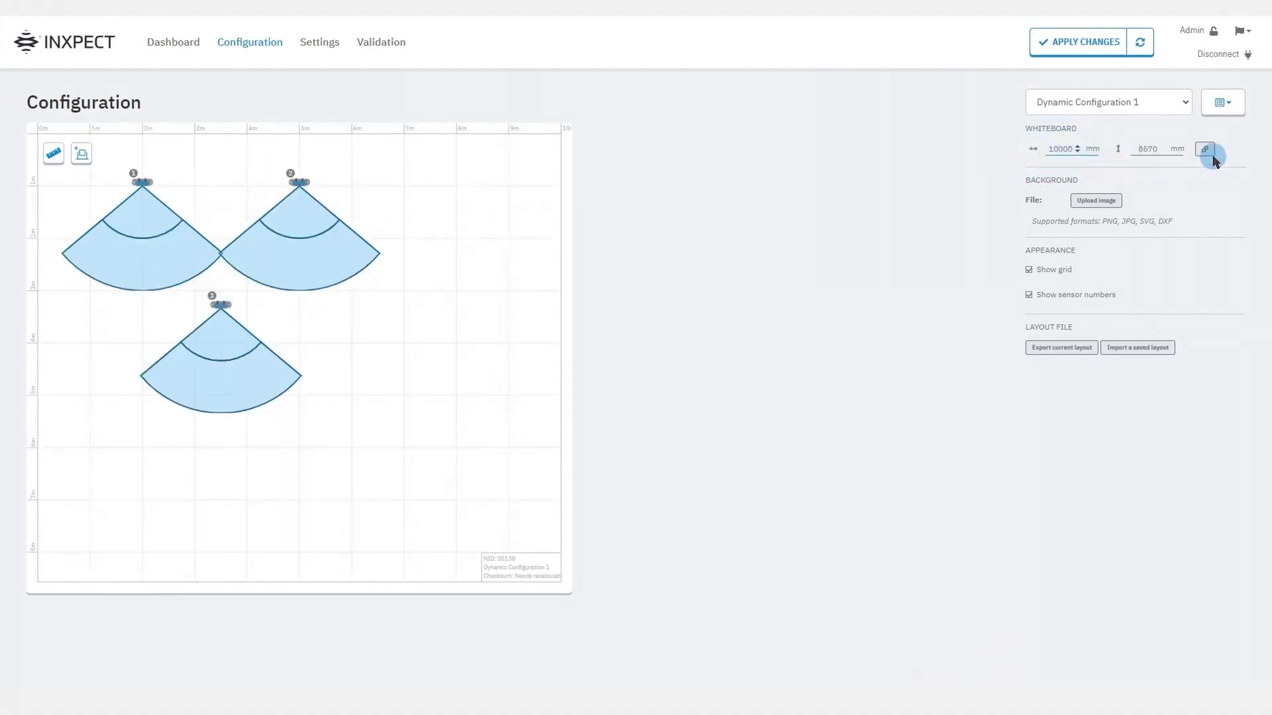
left_click(1205, 149)
left_click(1063, 150)
type("6")
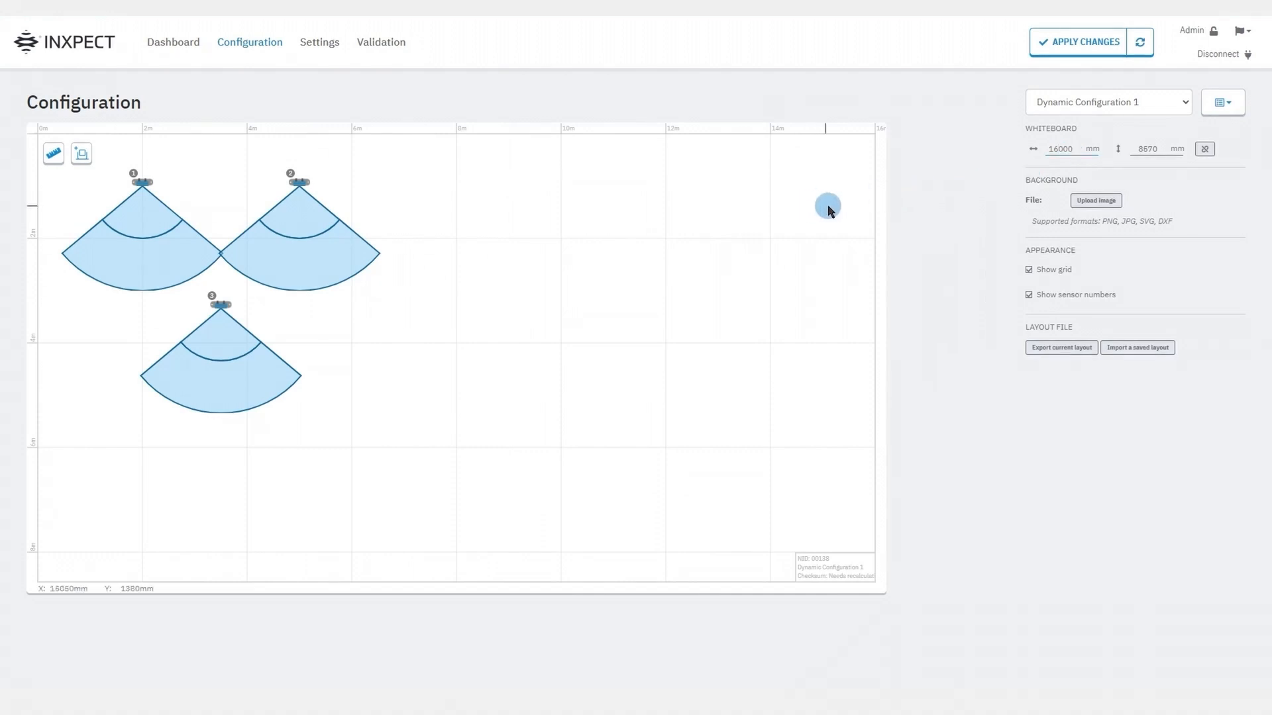
Upload layout.png as the whiteboard's background image
left_click(1078, 208)
left_click(548, 114)
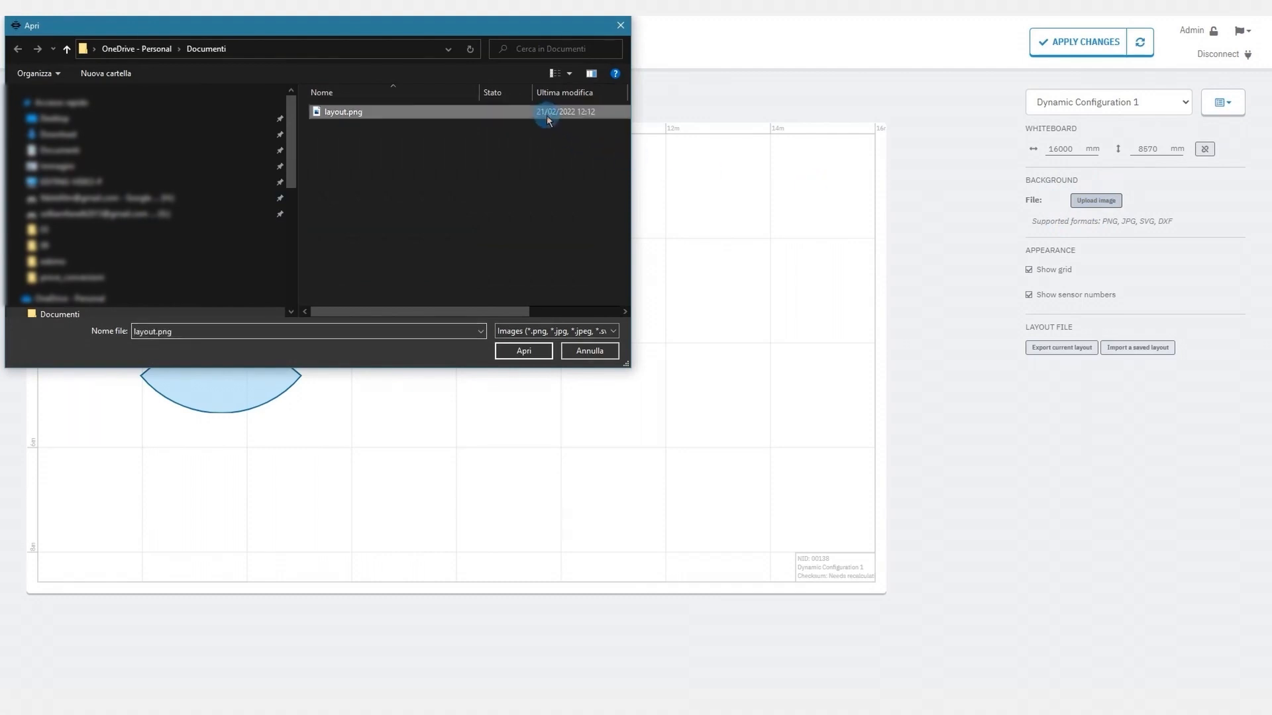
left_click(519, 352)
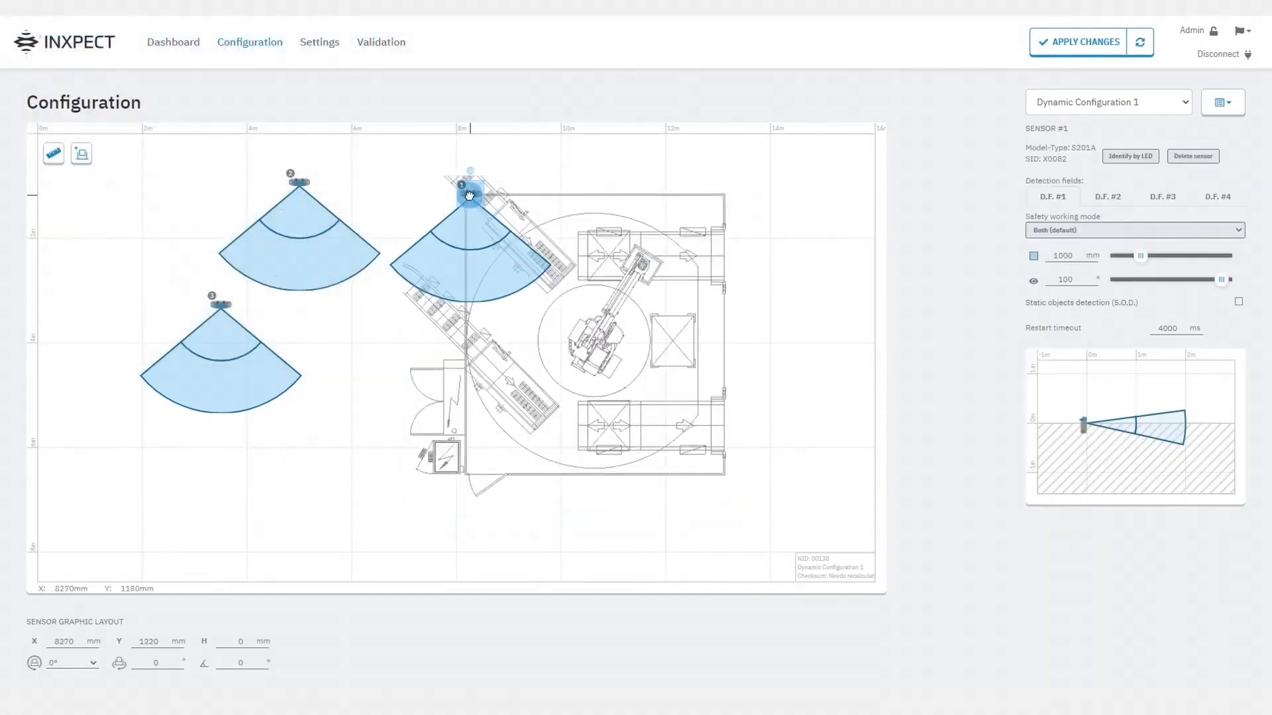
Place sensor 1 at about X 8250, Y 1220 mm, rotated 309°, and sensor 2 at about X 11950, Y 5020 mm, rotated 98°
left_click_drag(300, 182, 733, 389)
left_click(827, 440)
left_click(1026, 436)
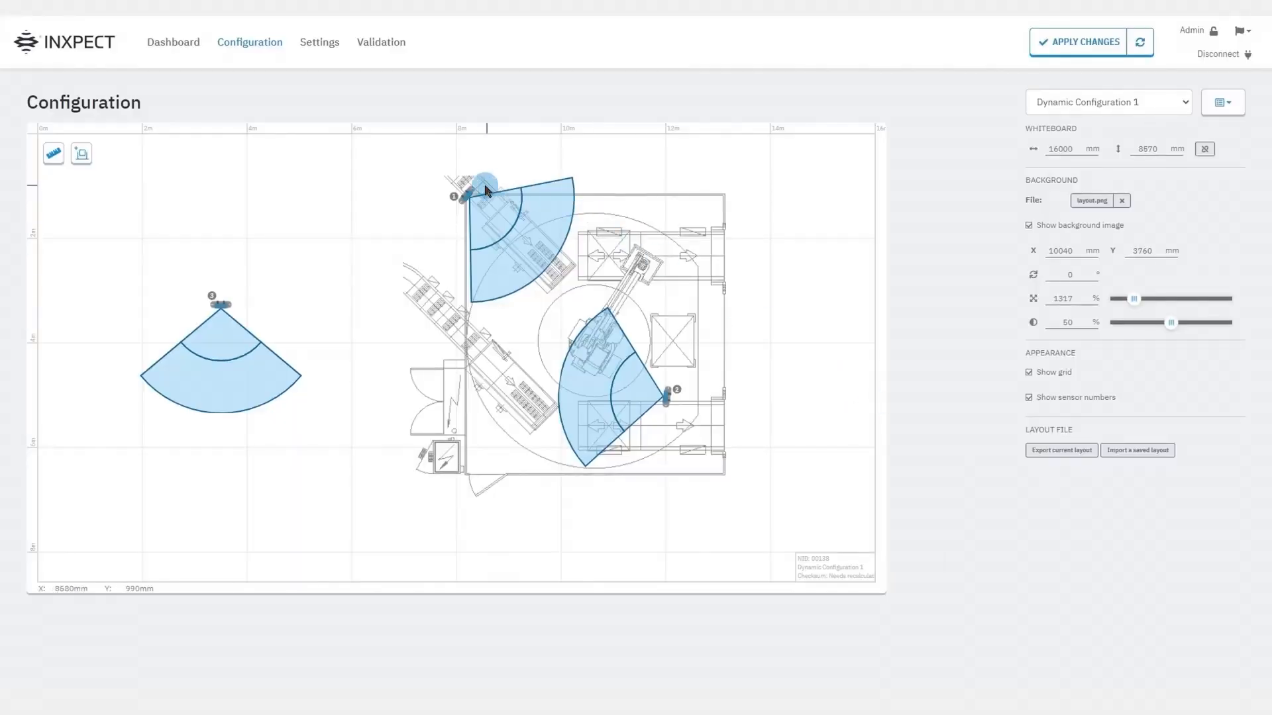
Set sensor 1's position to X 6250 mm and Y 4220 mm and its rotation to 10°
left_click(471, 197)
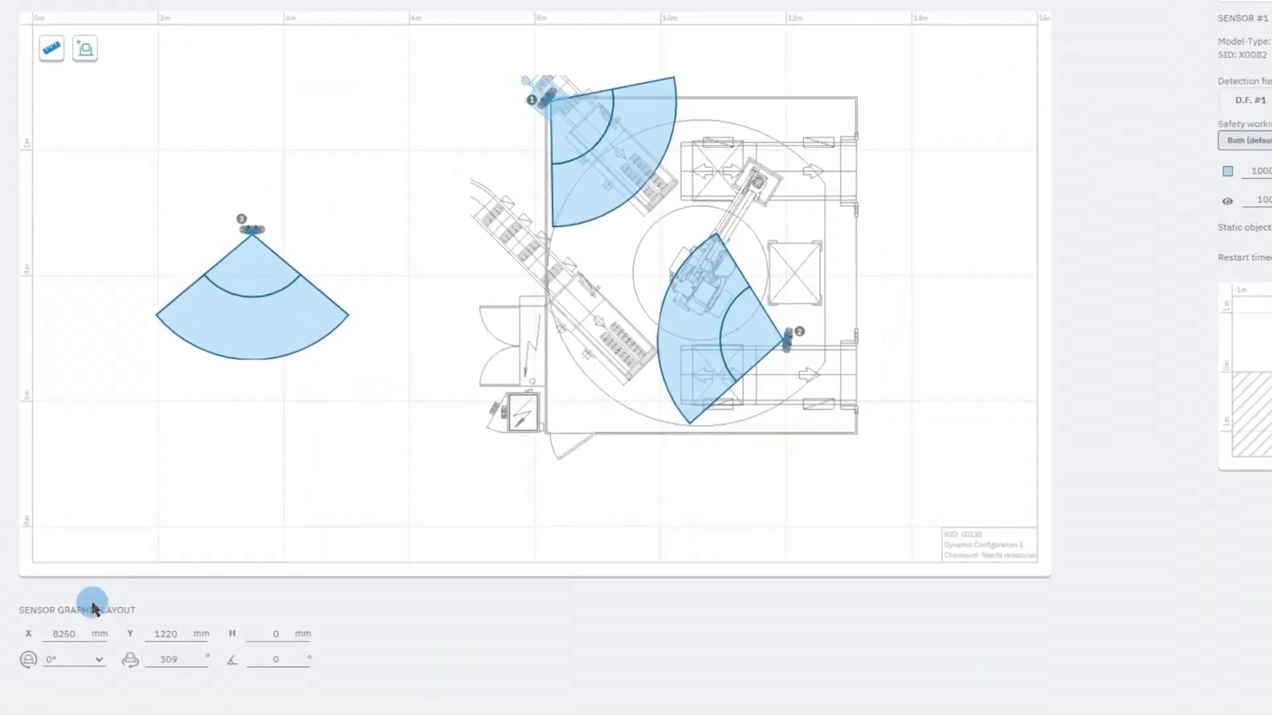
left_click(64, 636)
double_click(62, 632)
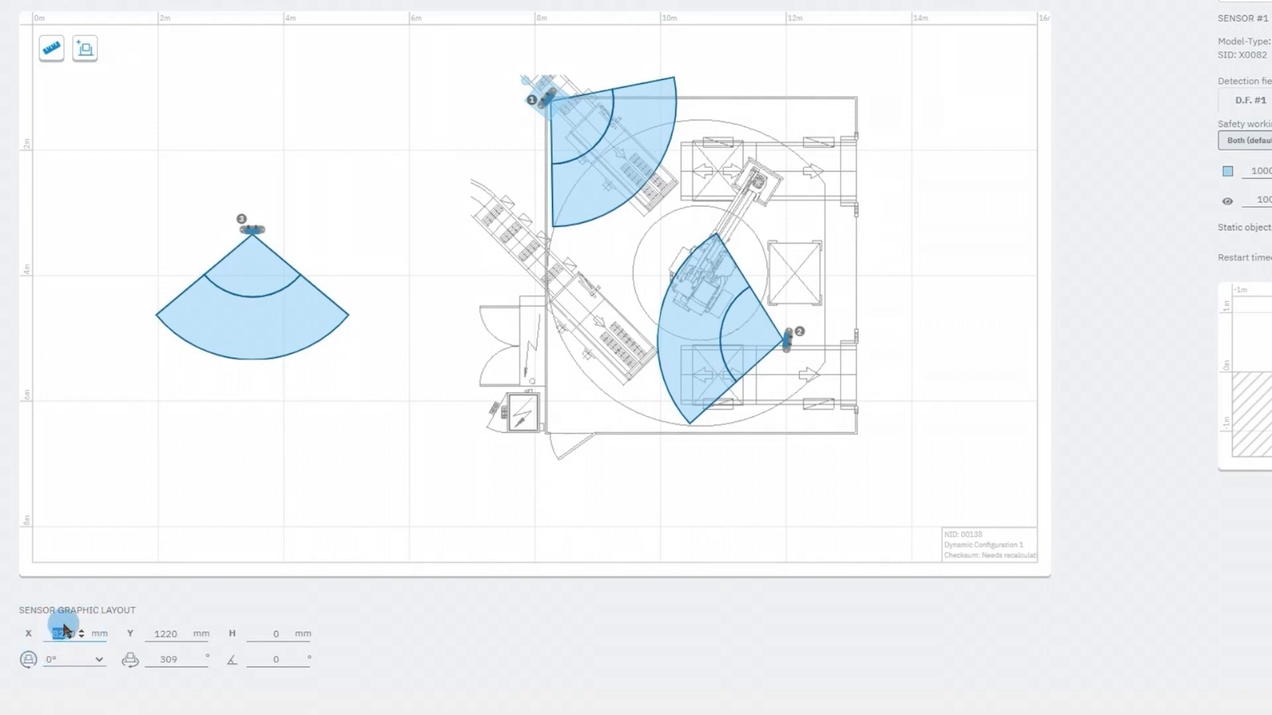
type("6250")
key("Return")
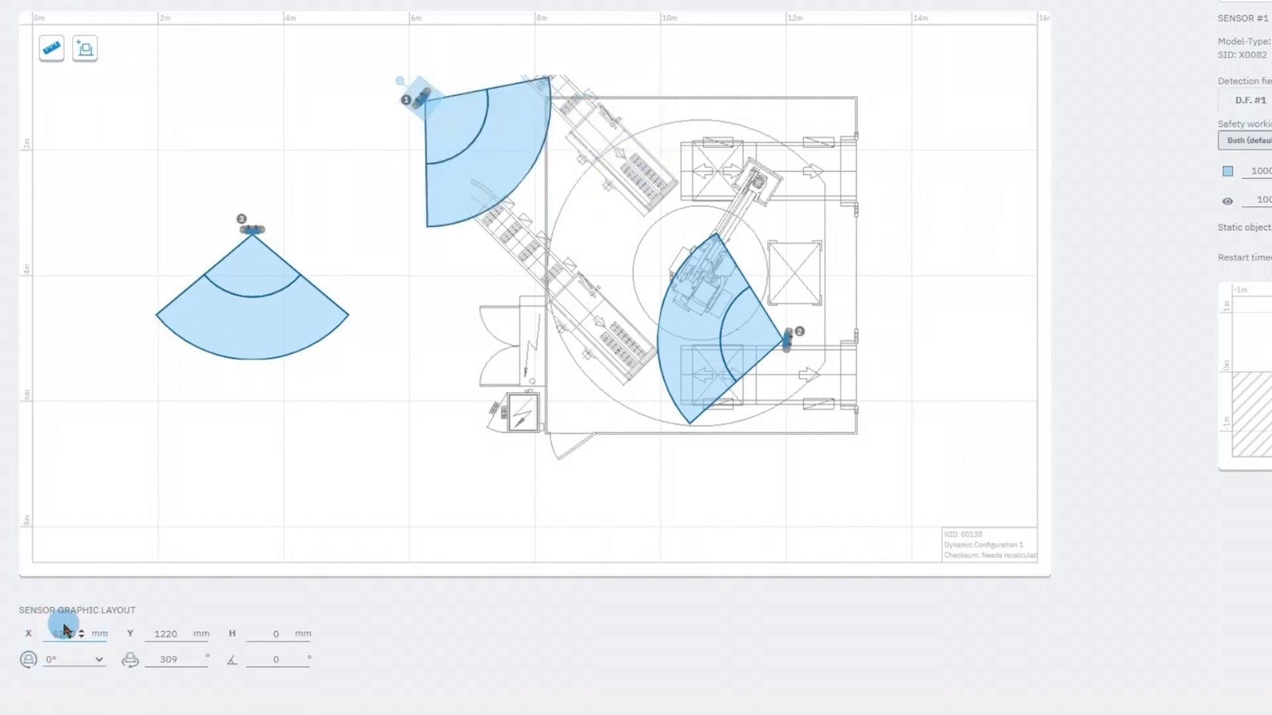
double_click(159, 637)
type("4220")
key("Return")
left_click(183, 656)
double_click(169, 657)
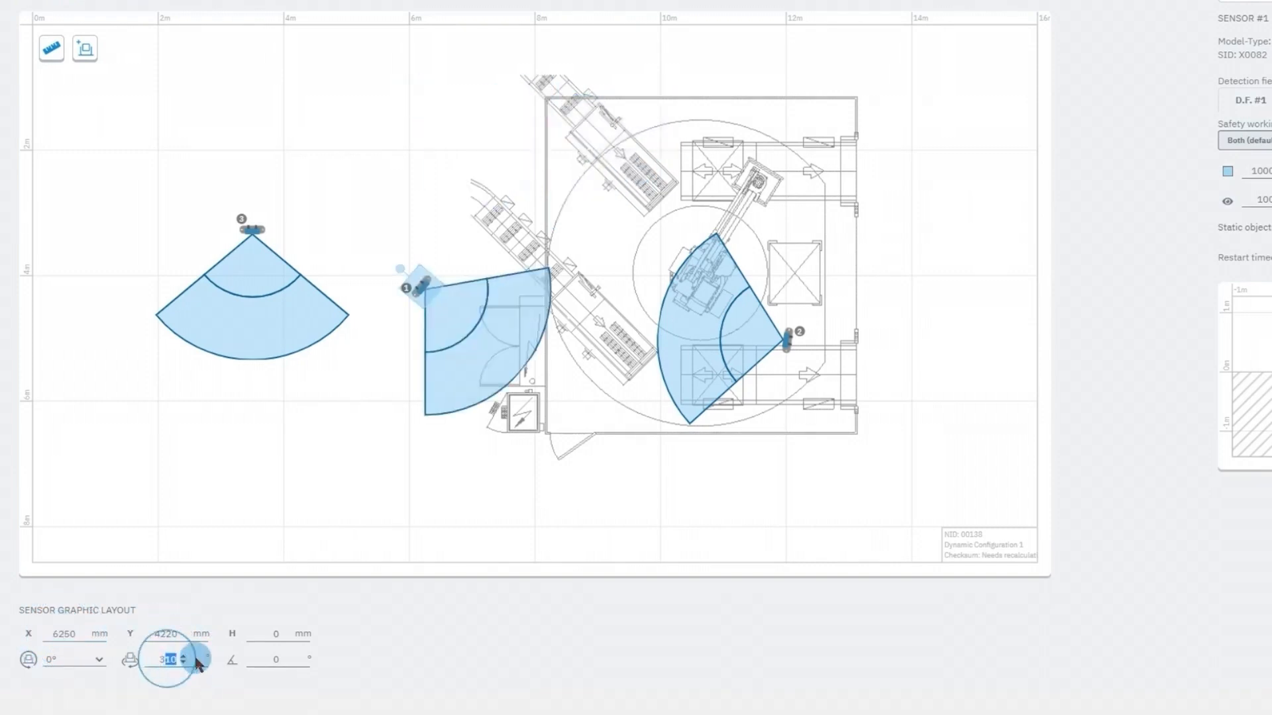
type("10")
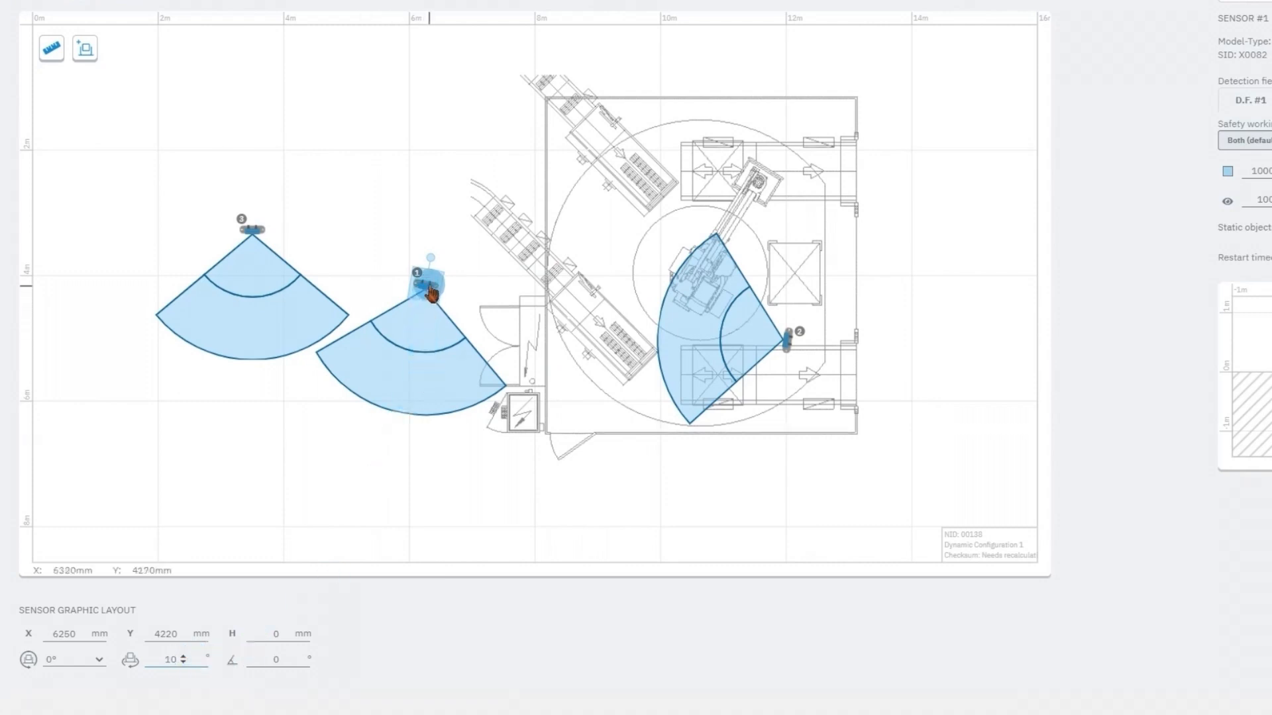
Return sensor 1 to the robot cell's upper-left corner at about X 8300 mm, Y 1250 mm, rotated about 314°
left_click_drag(432, 259, 540, 87)
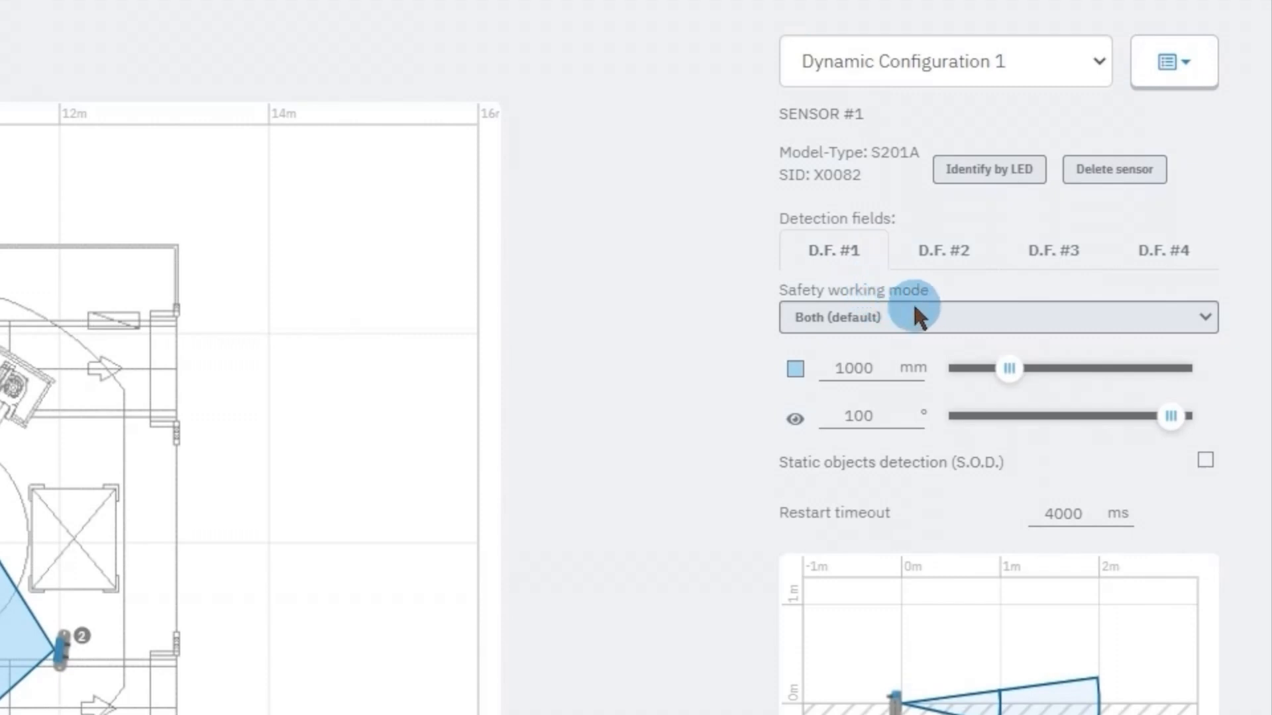
Configure sensor 1's first detection field with Both (default) mode, 1740 mm distance, 80° angular coverage and static objects detection enabled
left_click(976, 312)
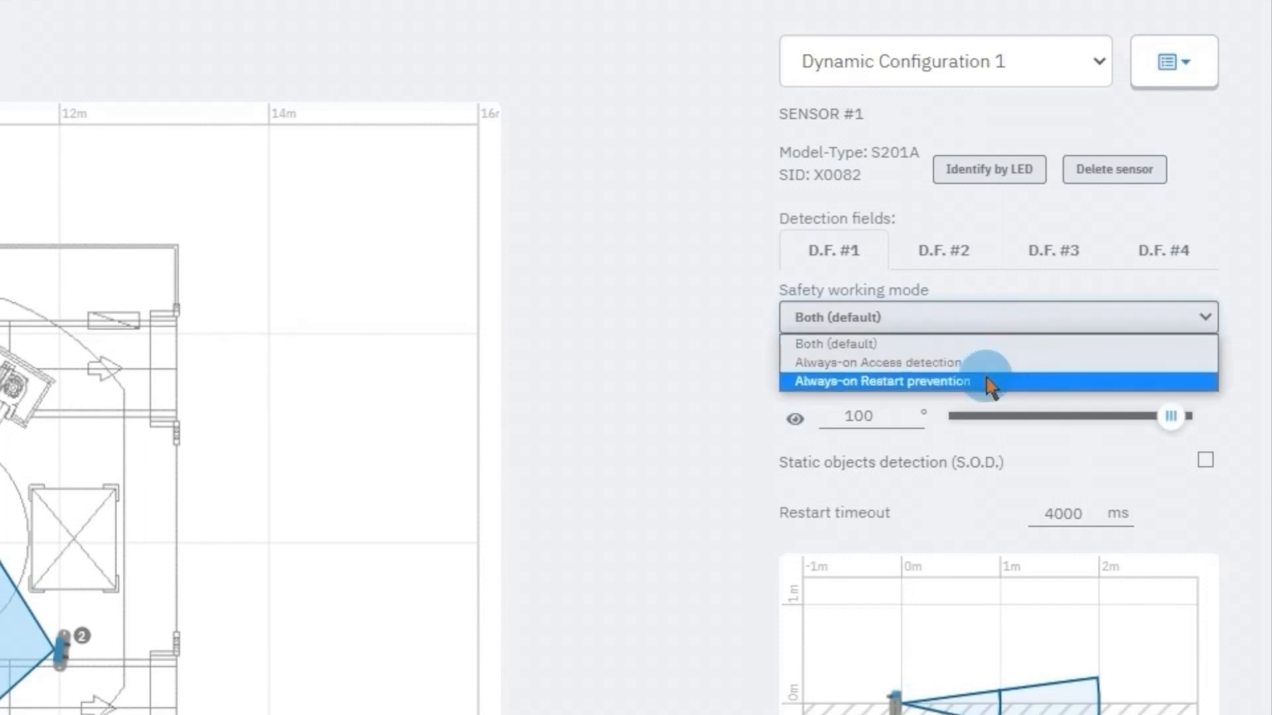
left_click(986, 346)
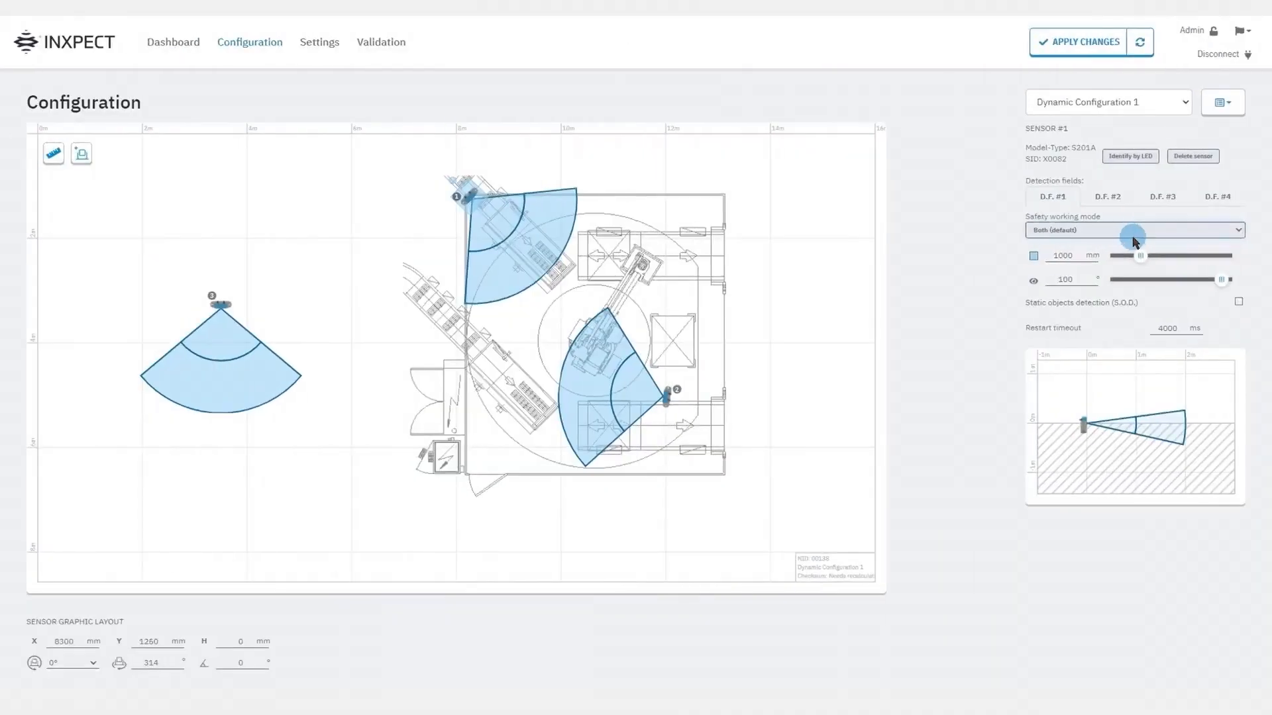
left_click_drag(1140, 260, 1206, 284)
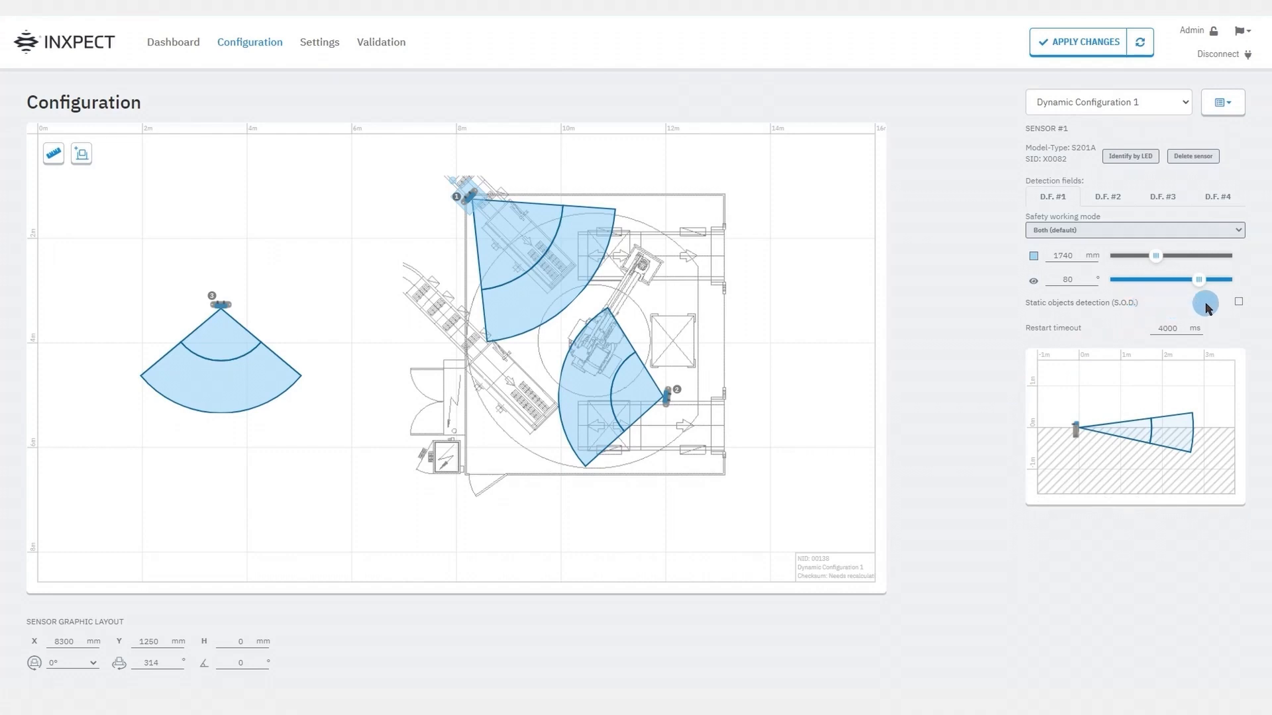
left_click(1239, 304)
mouse_move(1216, 330)
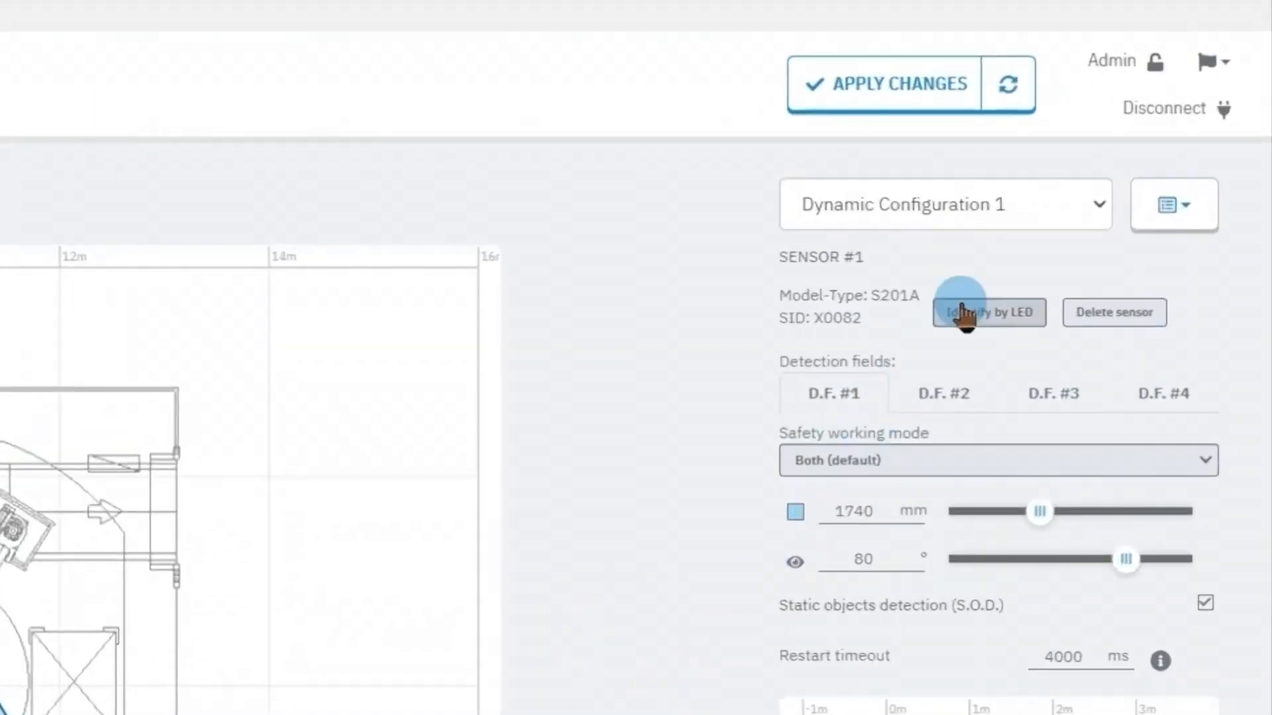
Identify sensor 1 by its LED
left_click(991, 311)
Add a new dynamic configuration and check the list of available configurations, keeping the new one selected
left_click(1068, 210)
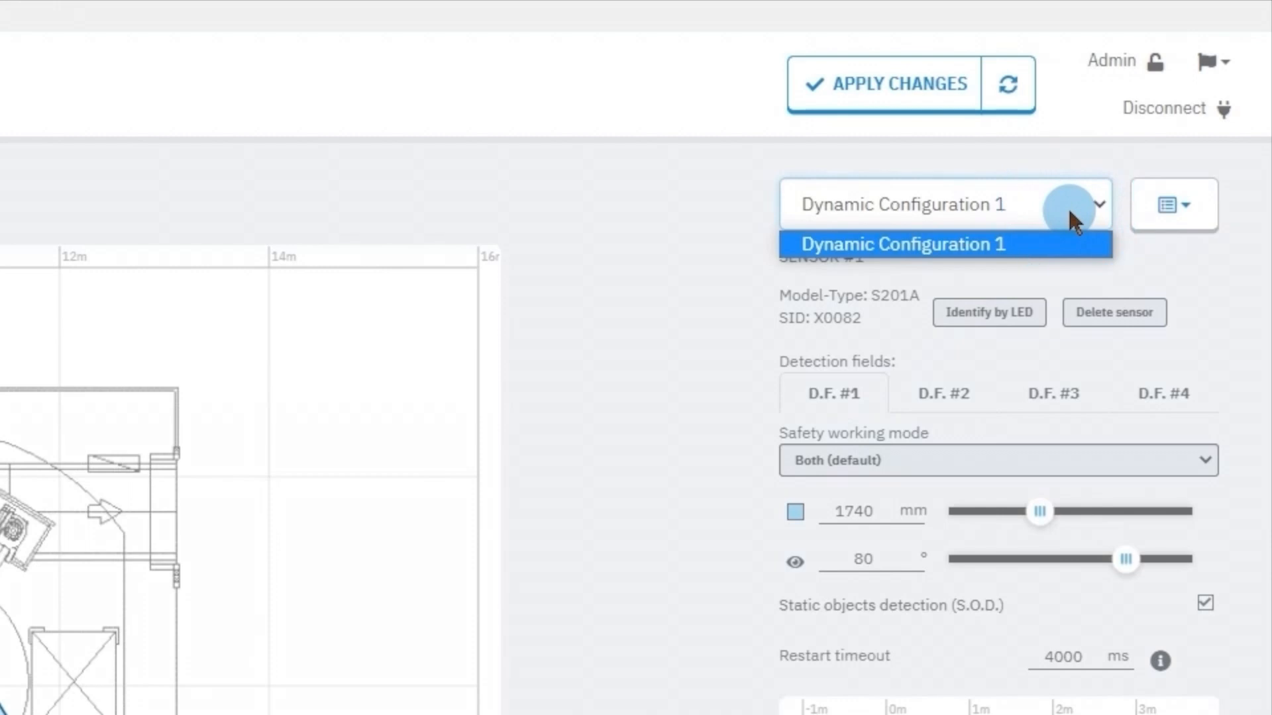
left_click(1192, 221)
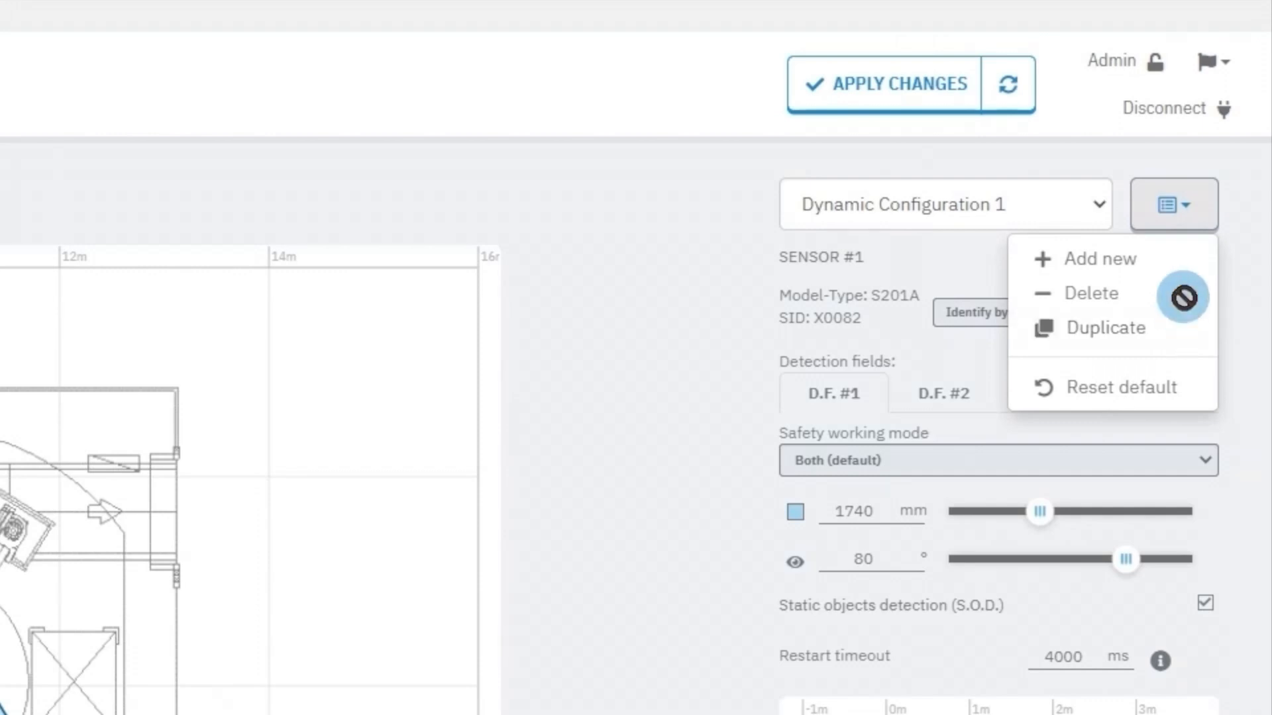
left_click(1140, 259)
left_click(1101, 207)
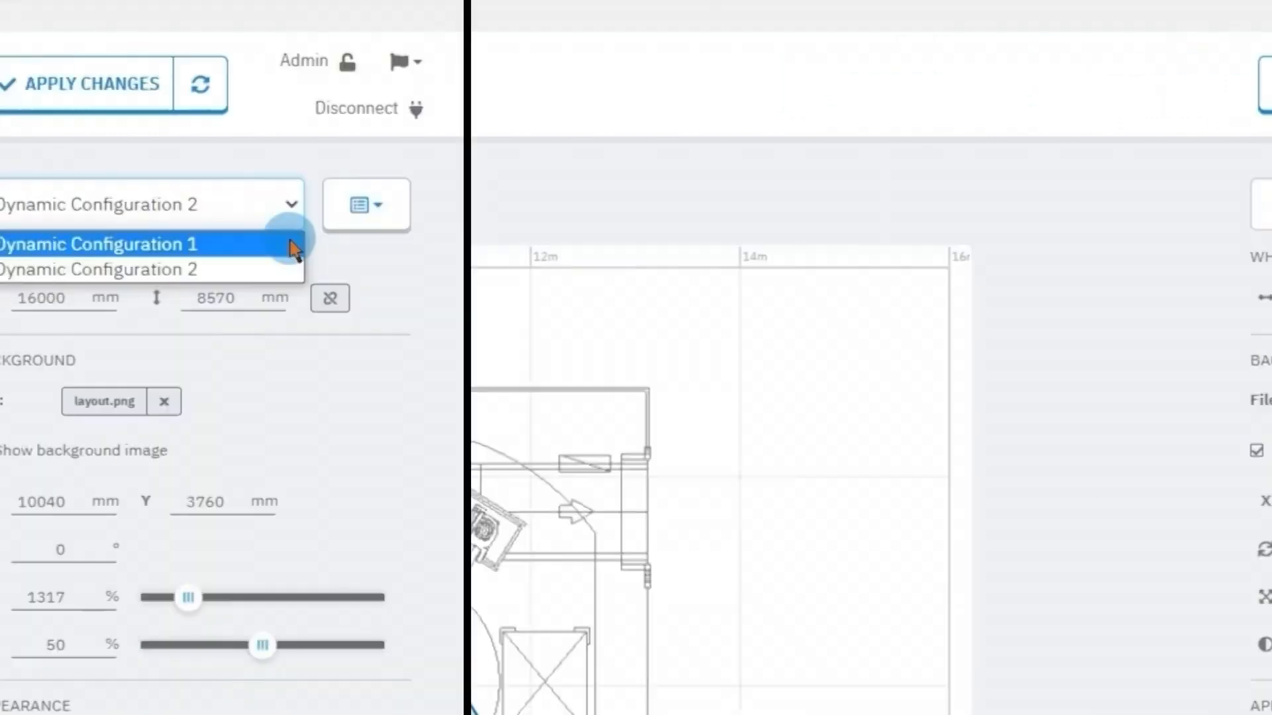
left_click(1108, 159)
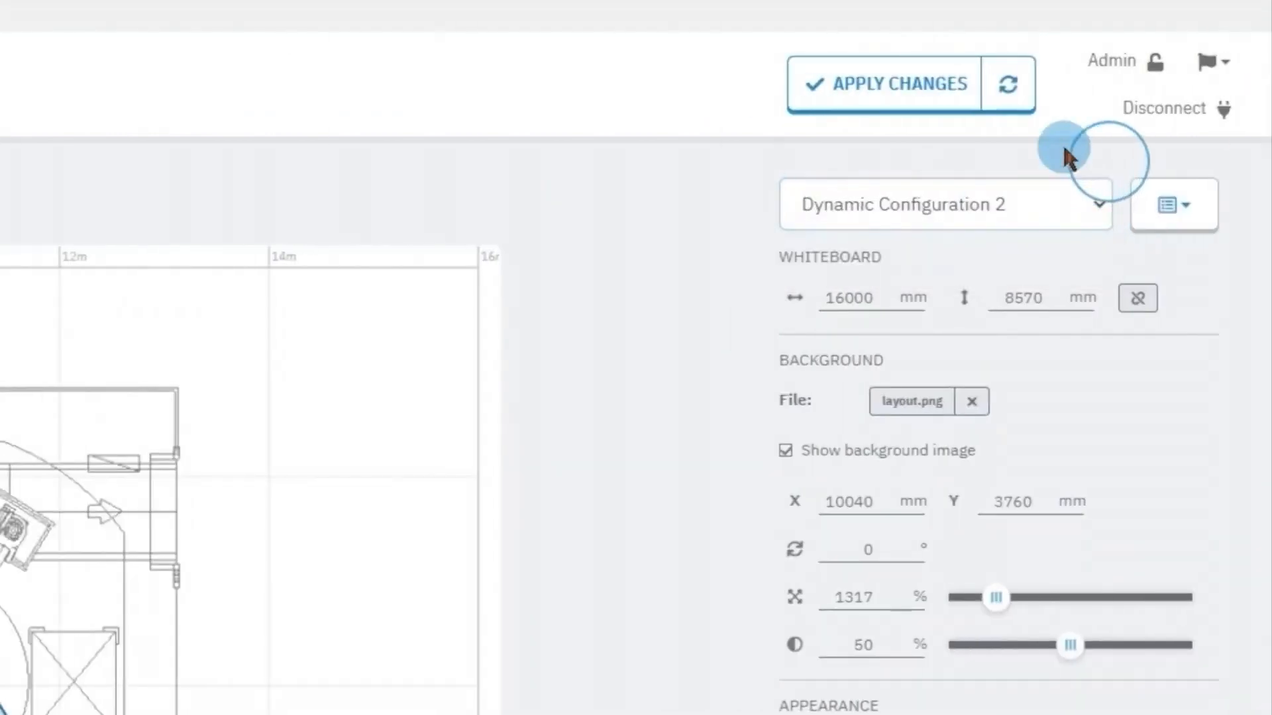
Apply the changes to the system and confirm the system commitment
left_click(934, 103)
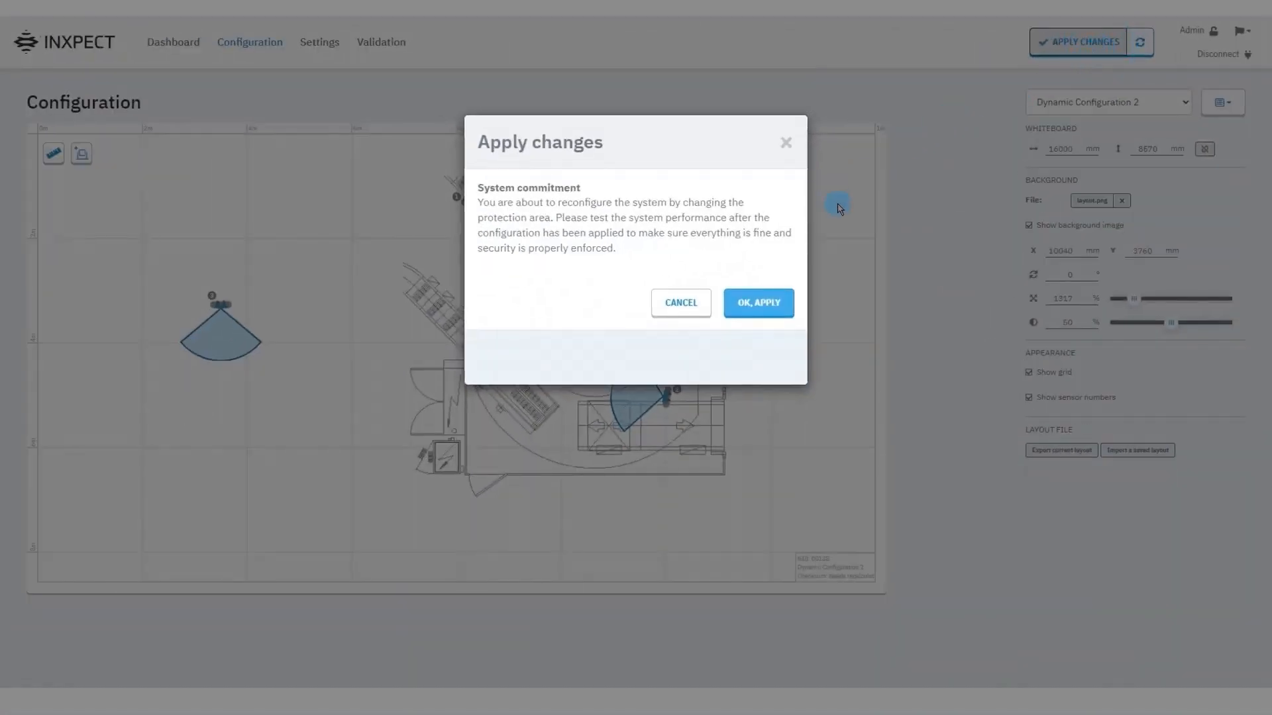
left_click(759, 304)
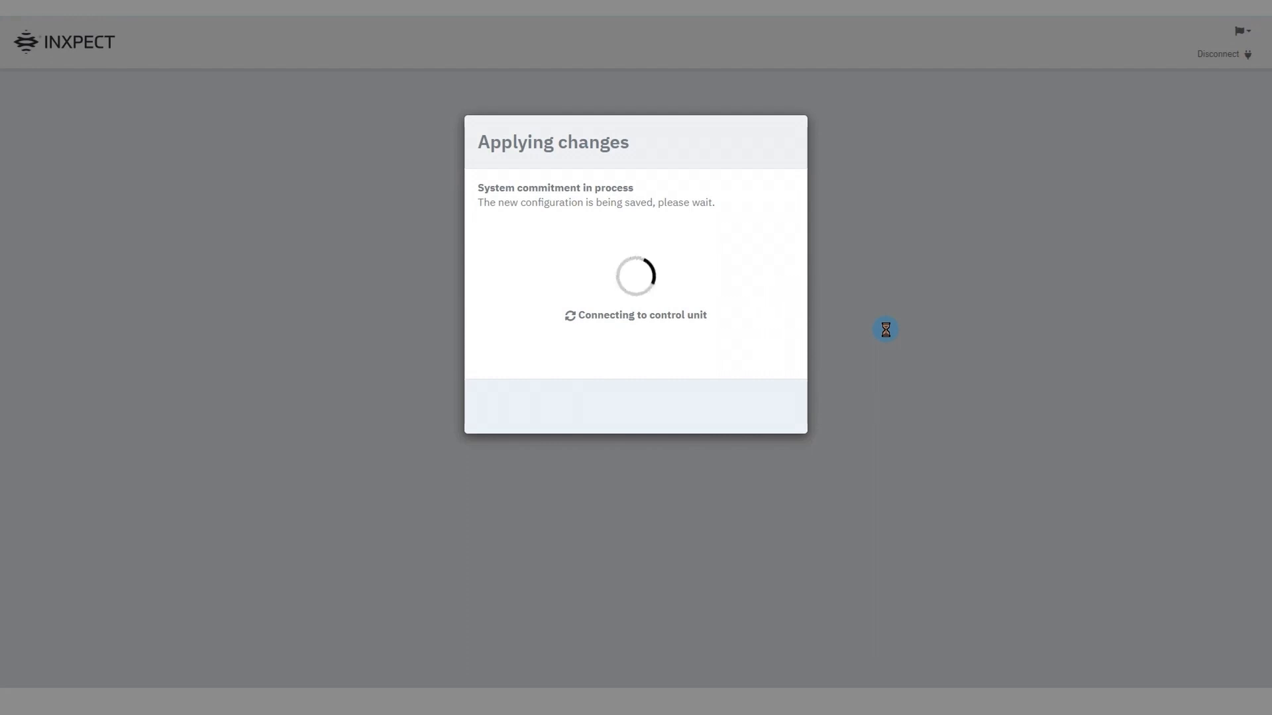
Review the configuration report's sensor, geometry and configuration plan sections, and open the reports archive
scroll(1086, 327, "down", 5)
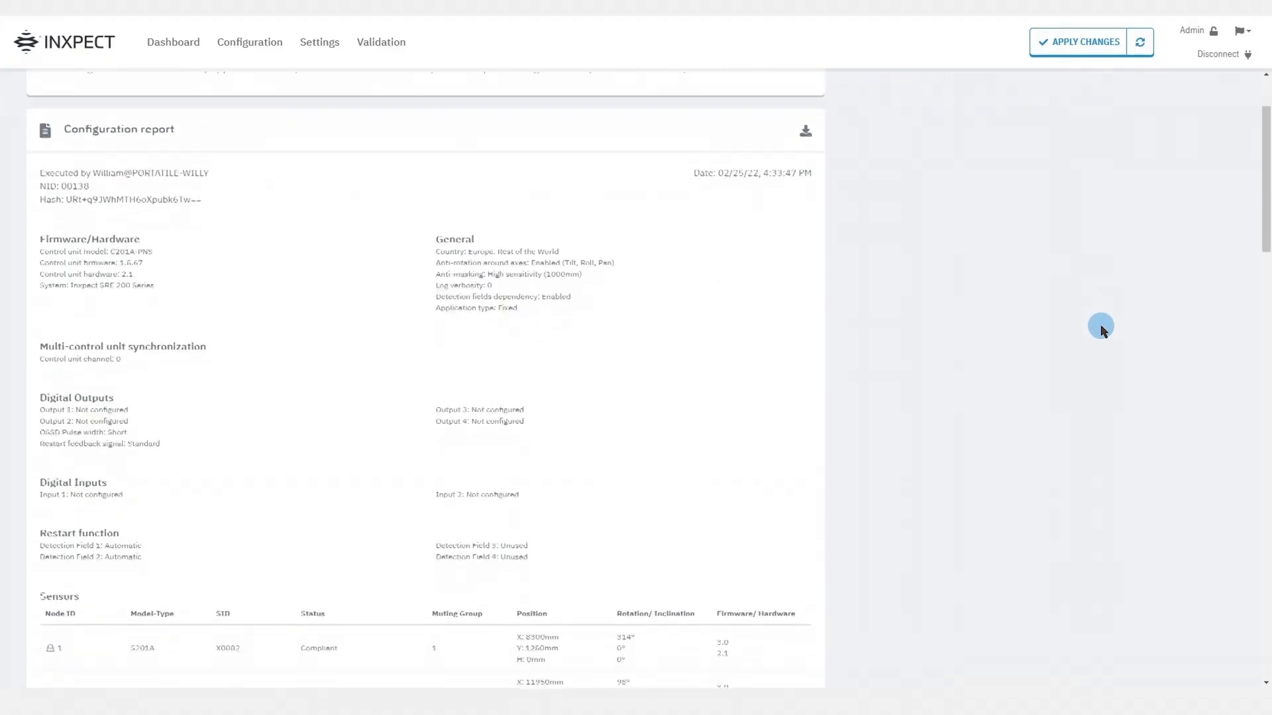
scroll(1101, 326, "down", 5)
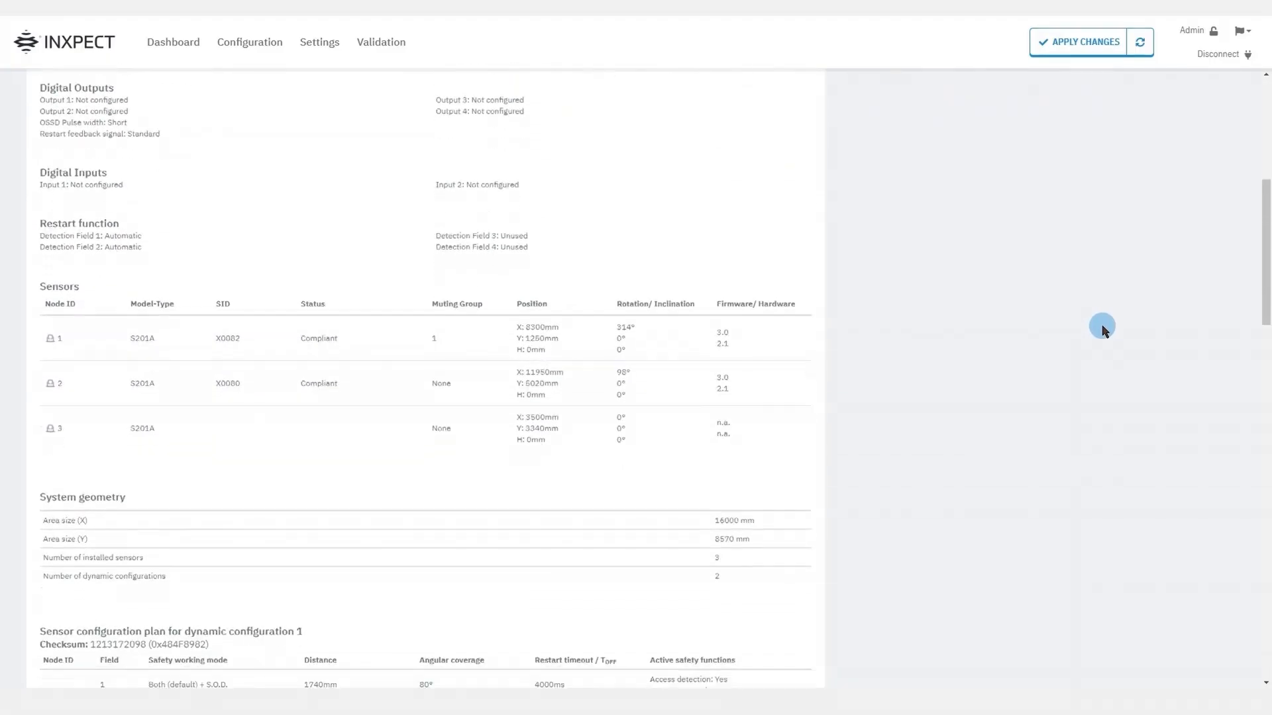
scroll(1103, 328, "down", 6)
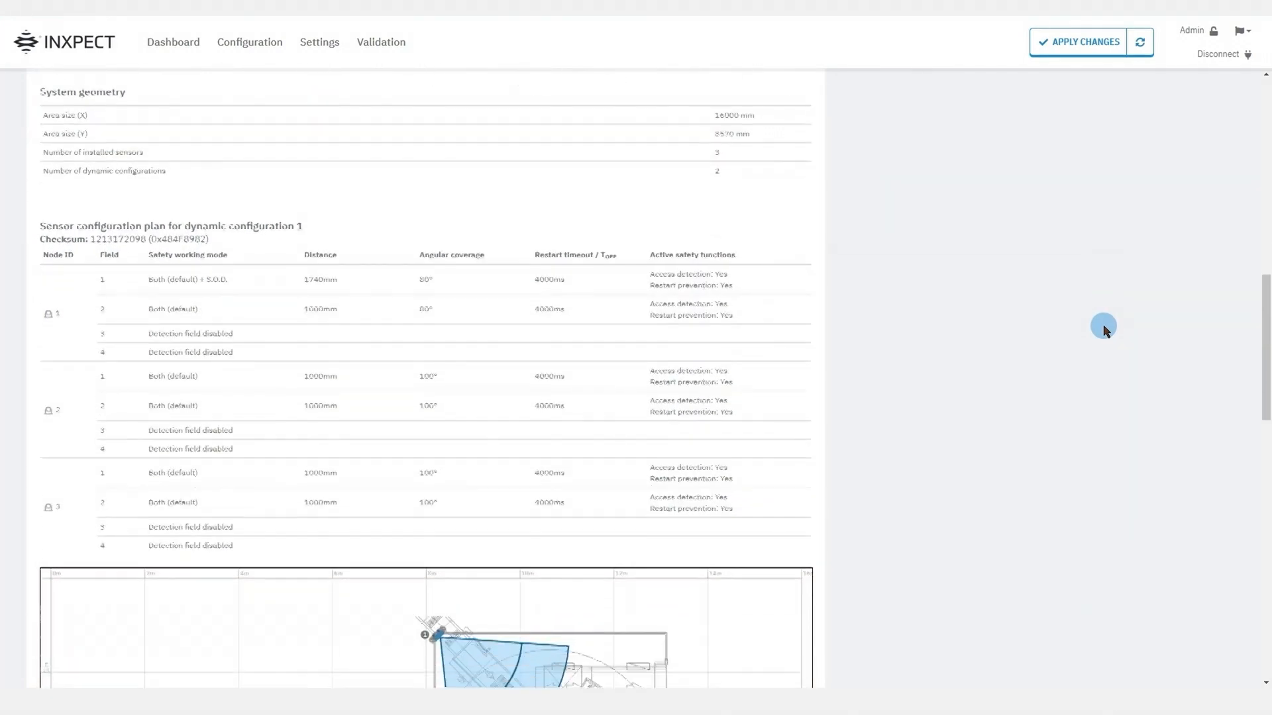
scroll(1103, 328, "down", 6)
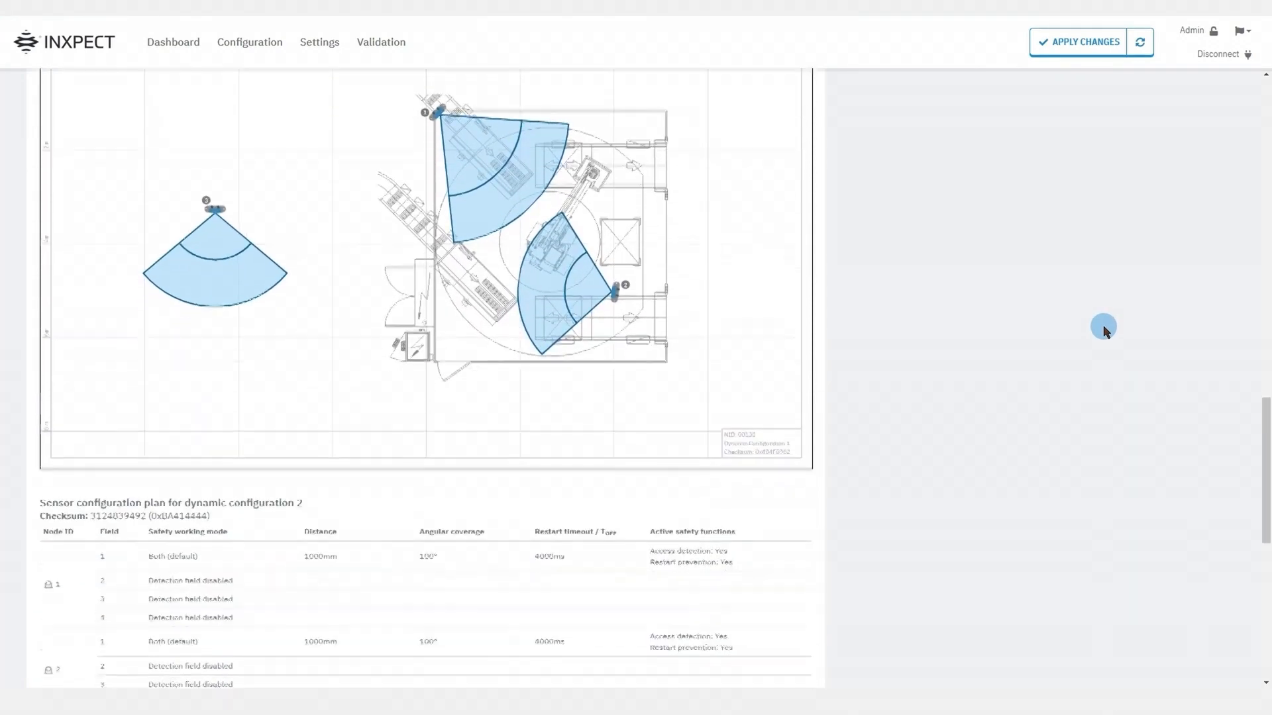
scroll(1101, 328, "down", 3)
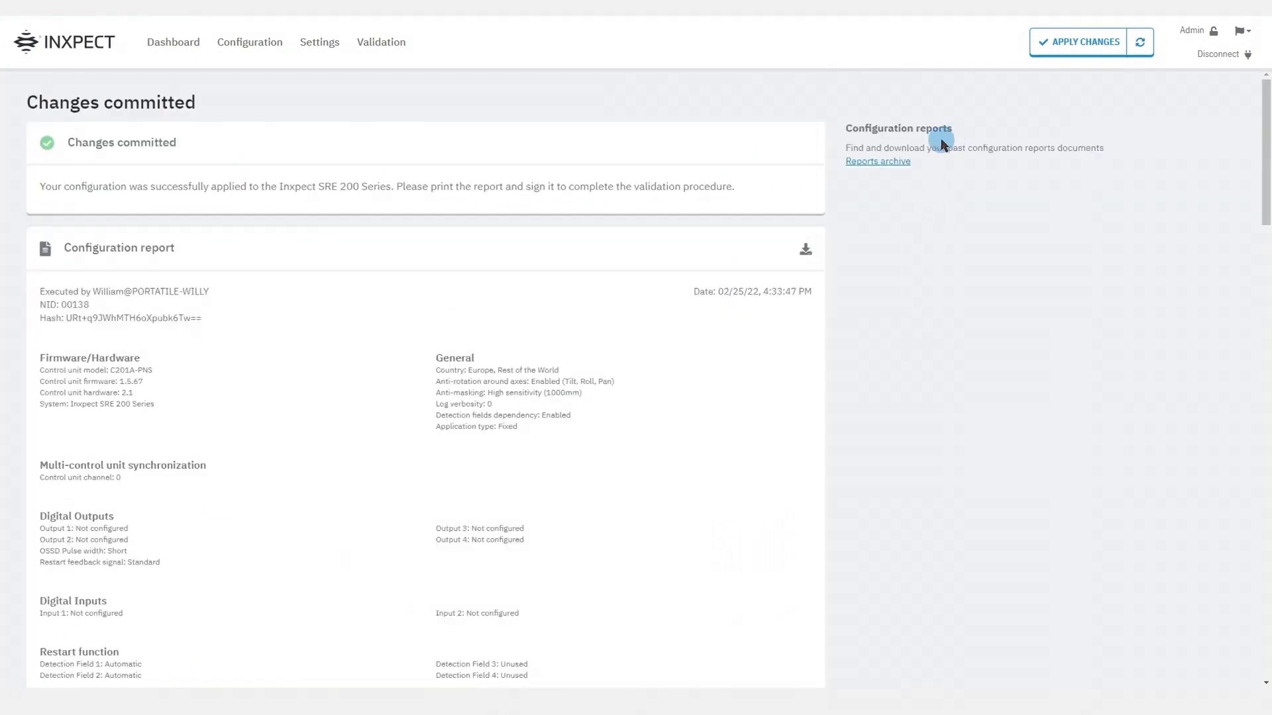
left_click(907, 162)
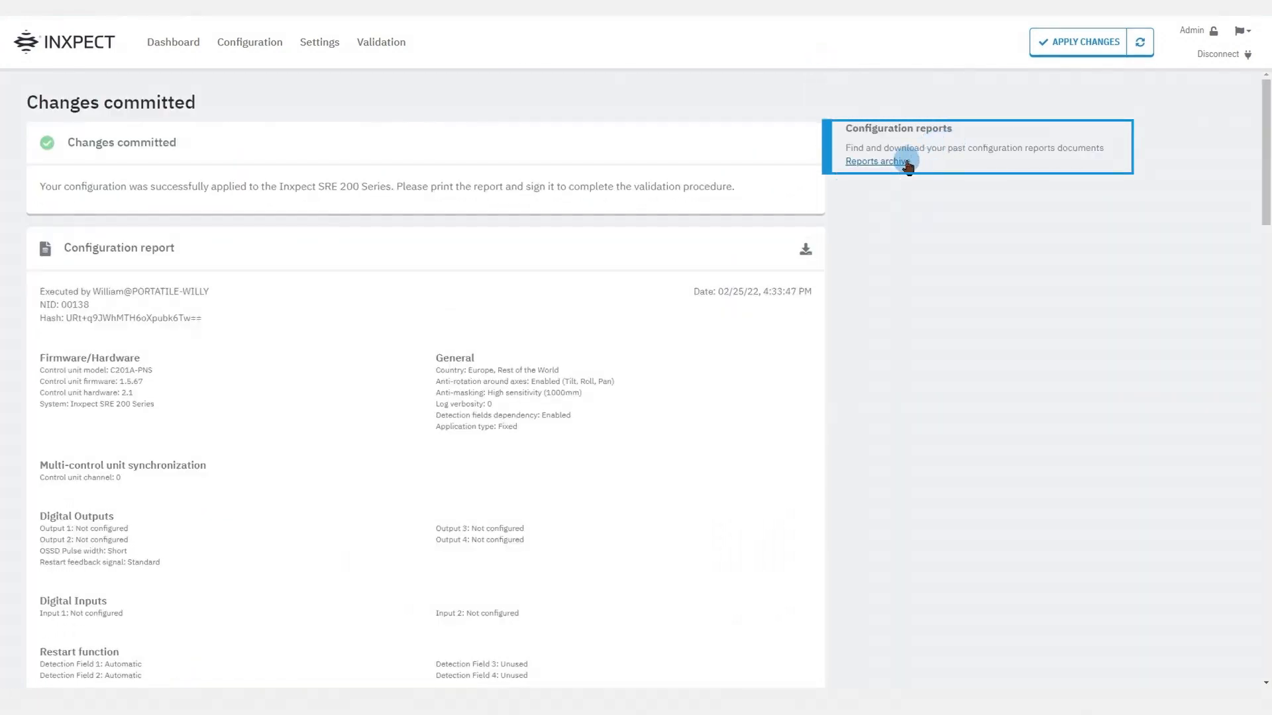
left_click(906, 162)
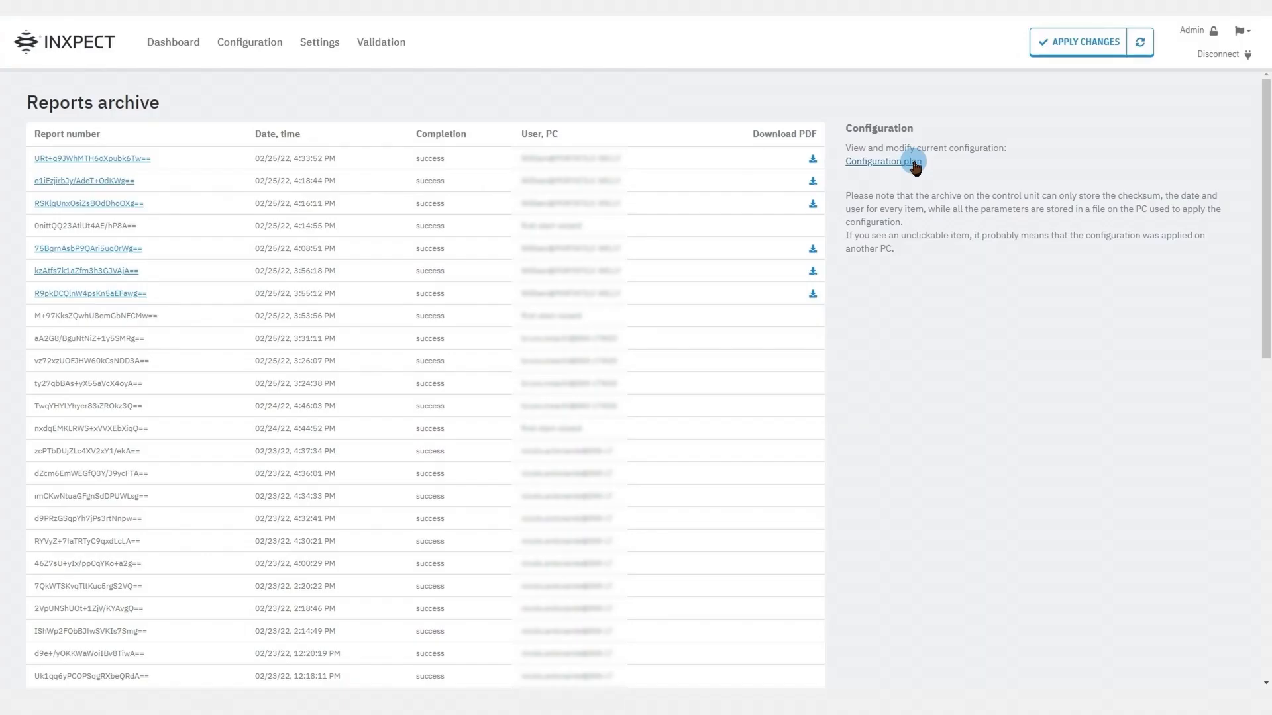
Return to the configuration plan and delete sensor 3 from Dynamic Configuration 1
left_click(913, 162)
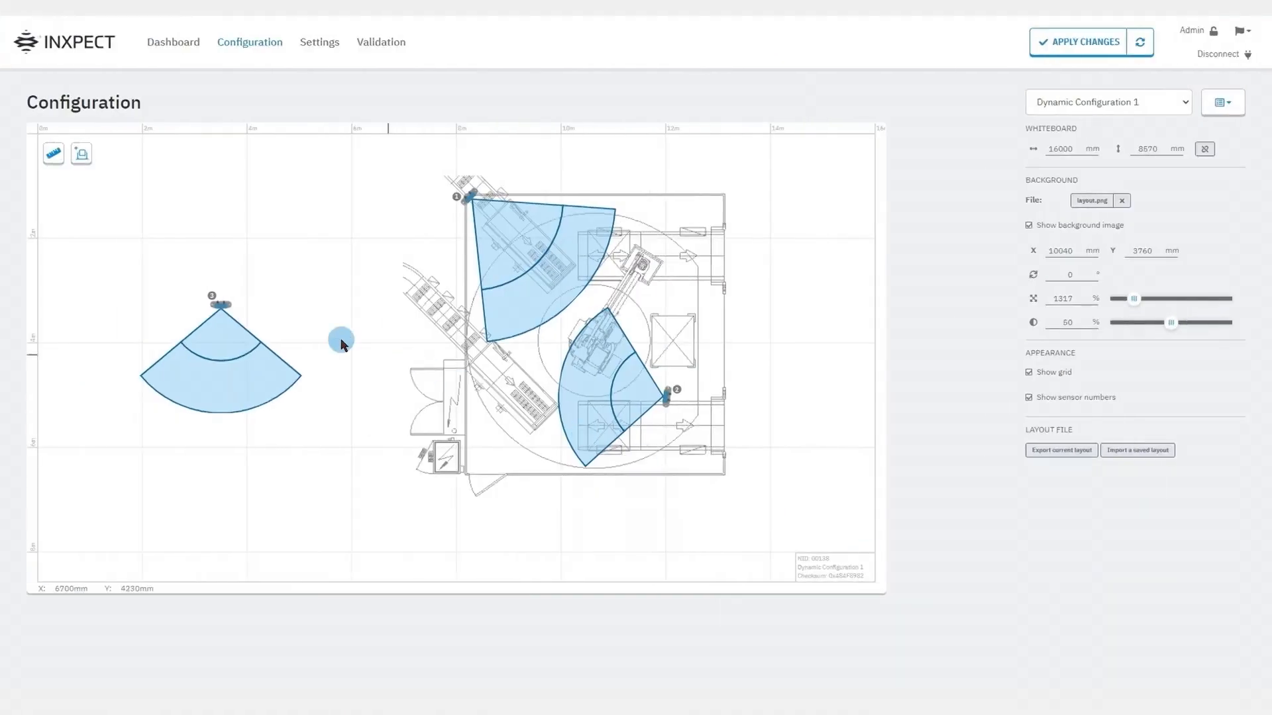
left_click(225, 308)
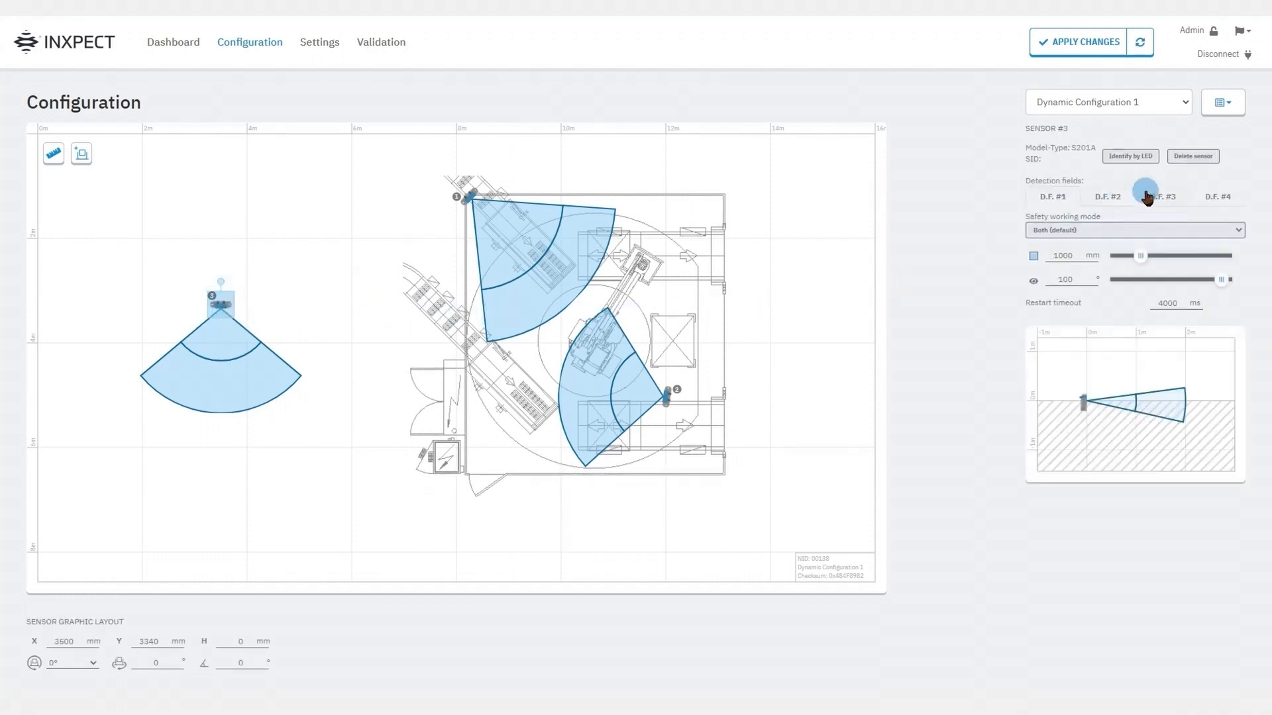
left_click(1196, 157)
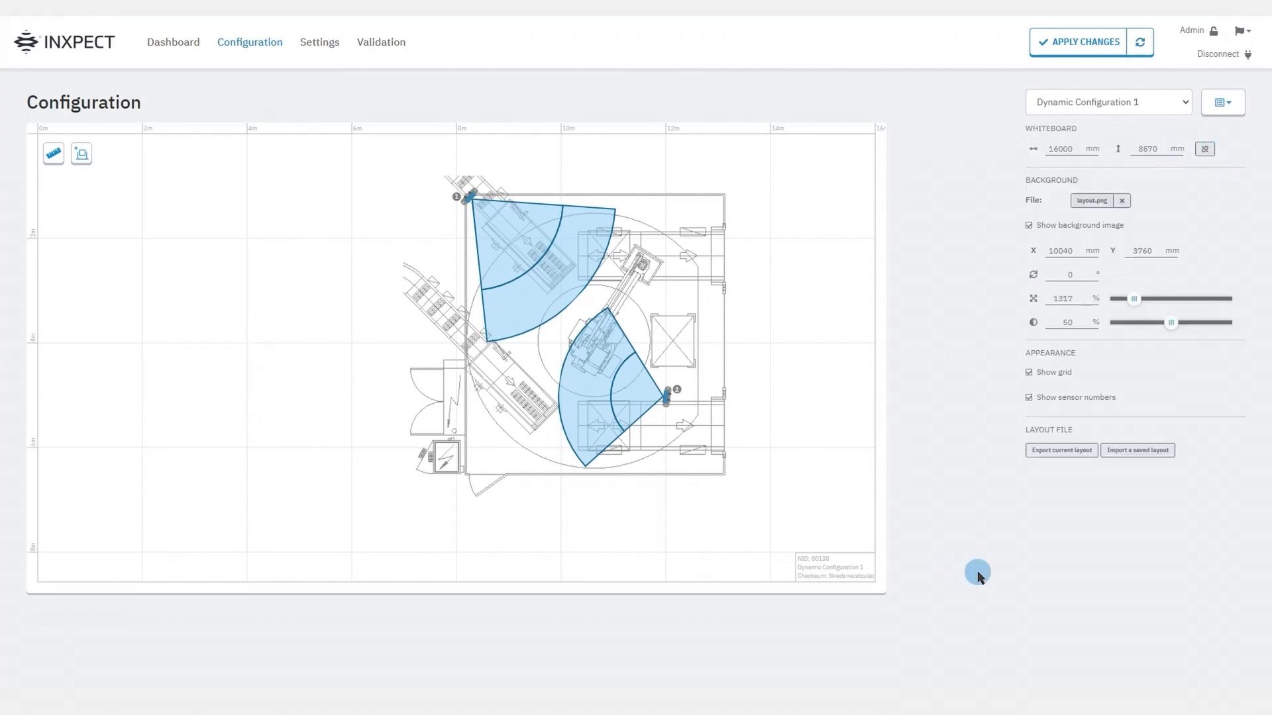
Open the settings of sensor 2 in Dynamic Configuration 1
left_click(667, 406)
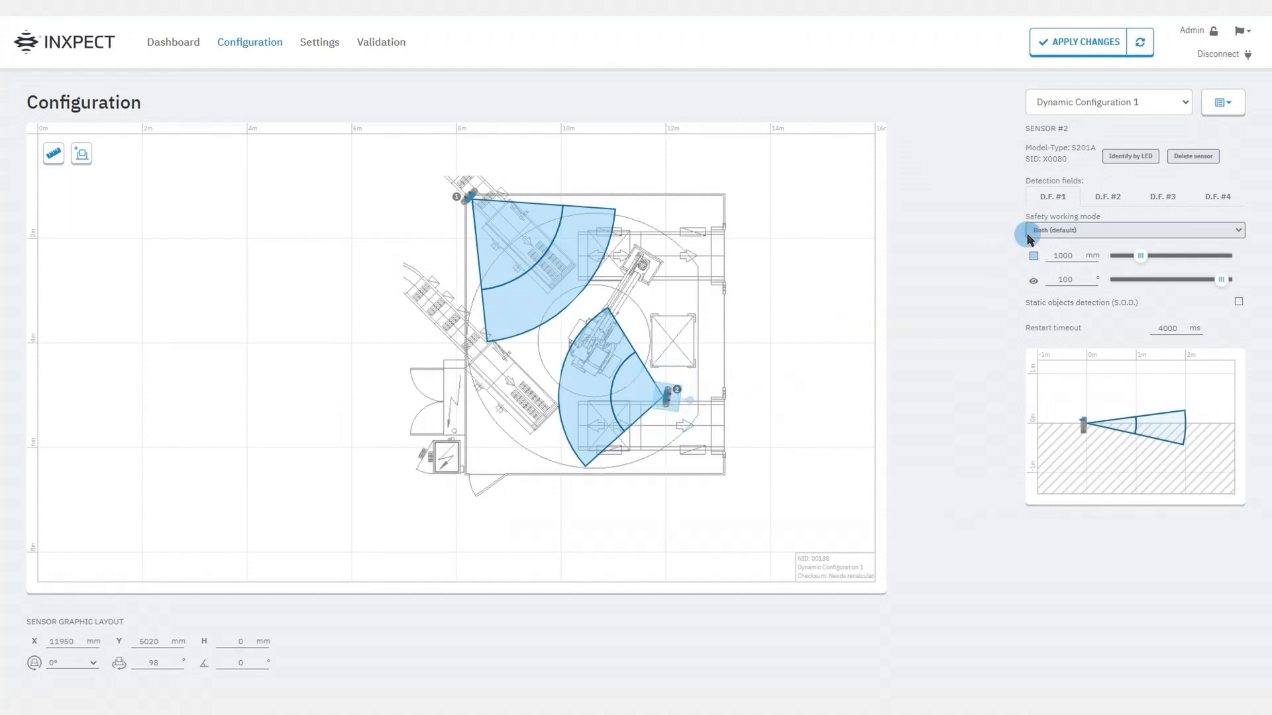